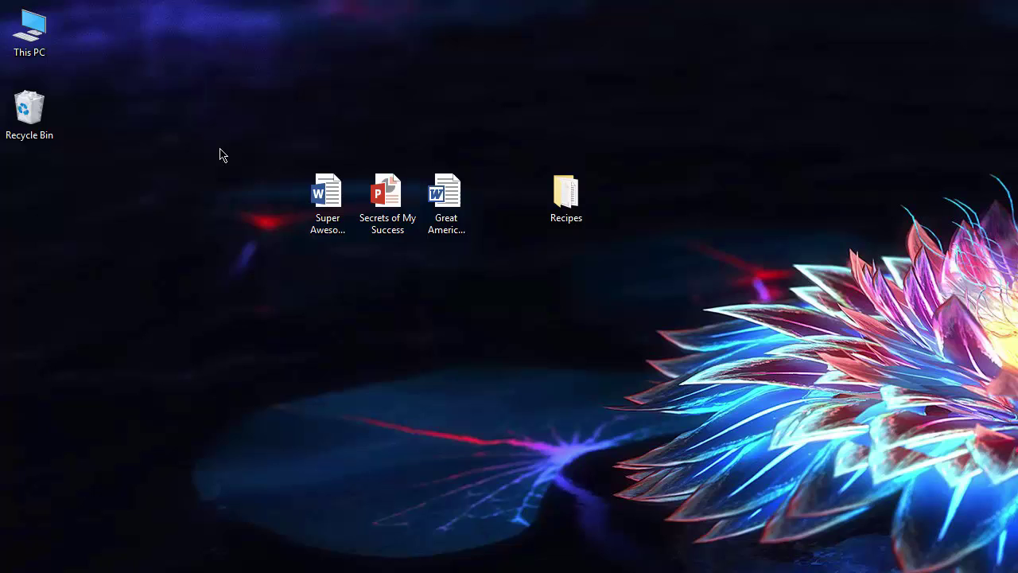
left_click_drag(220, 154, 640, 270)
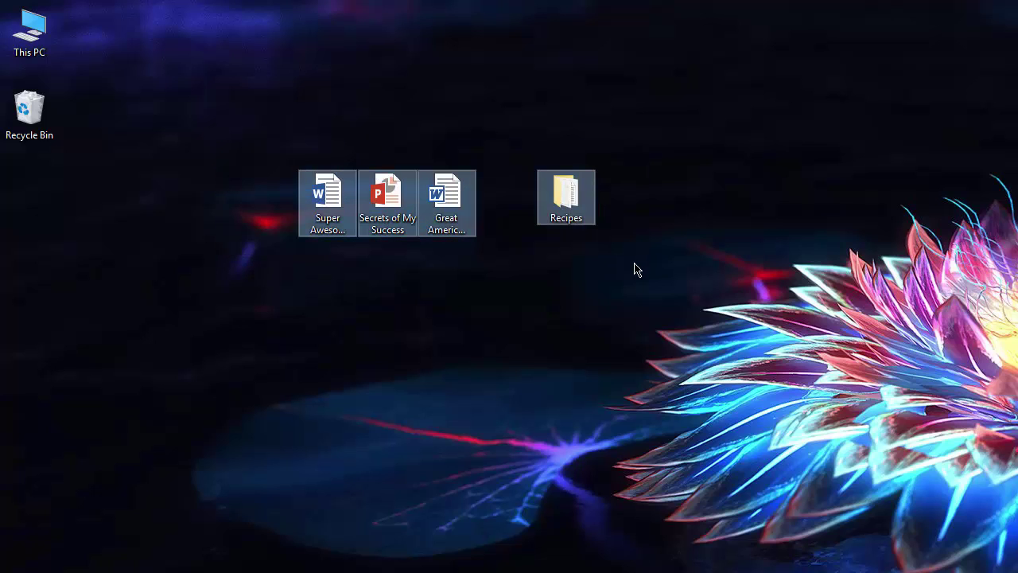
left_click(421, 337)
left_click_drag(268, 144, 668, 248)
left_click(636, 293)
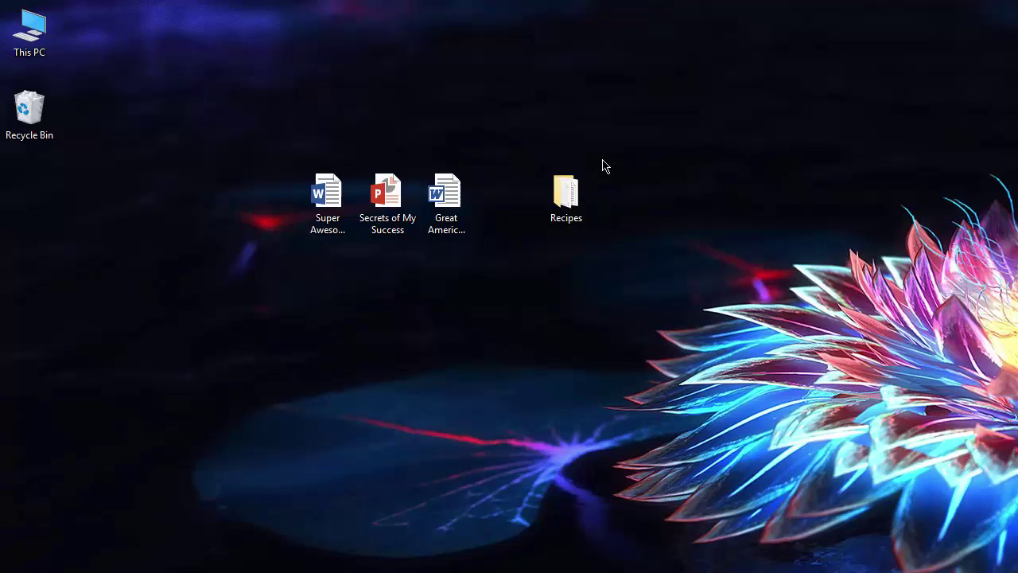
left_click_drag(601, 160, 545, 256)
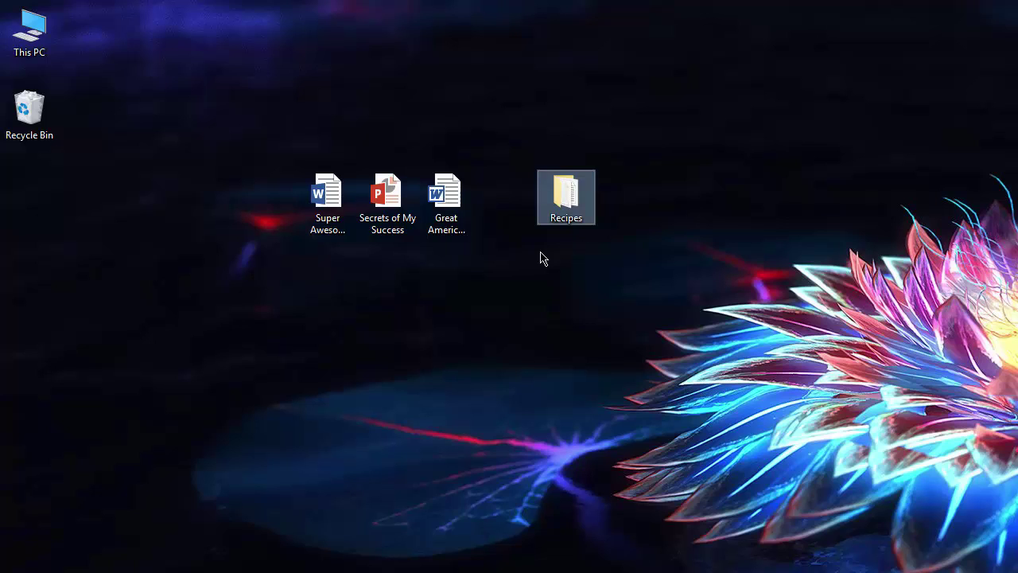
left_click(705, 192)
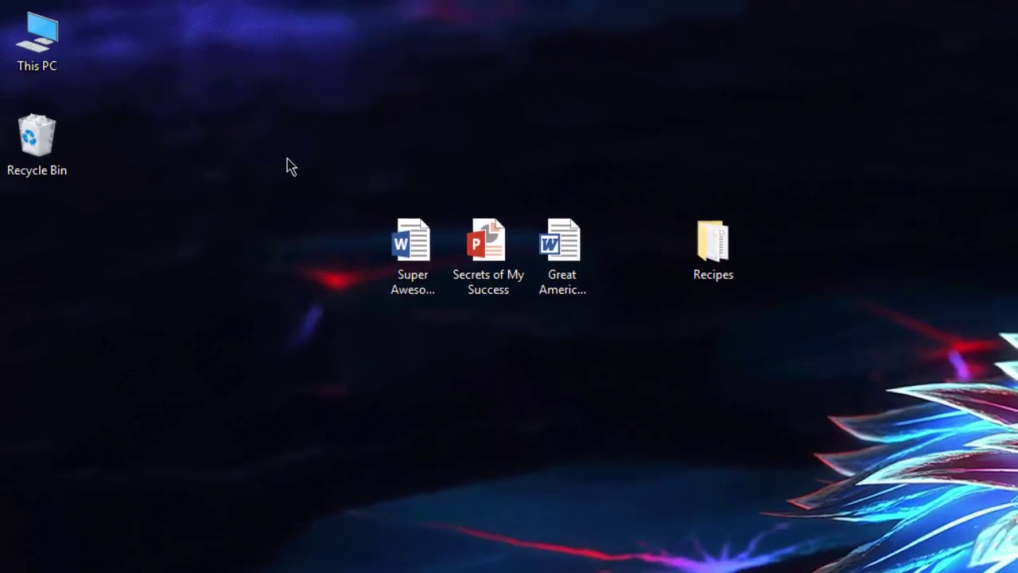
Compress the three desktop documents together into one zipped folder and name it My Zipped Files
left_click_drag(316, 175, 689, 357)
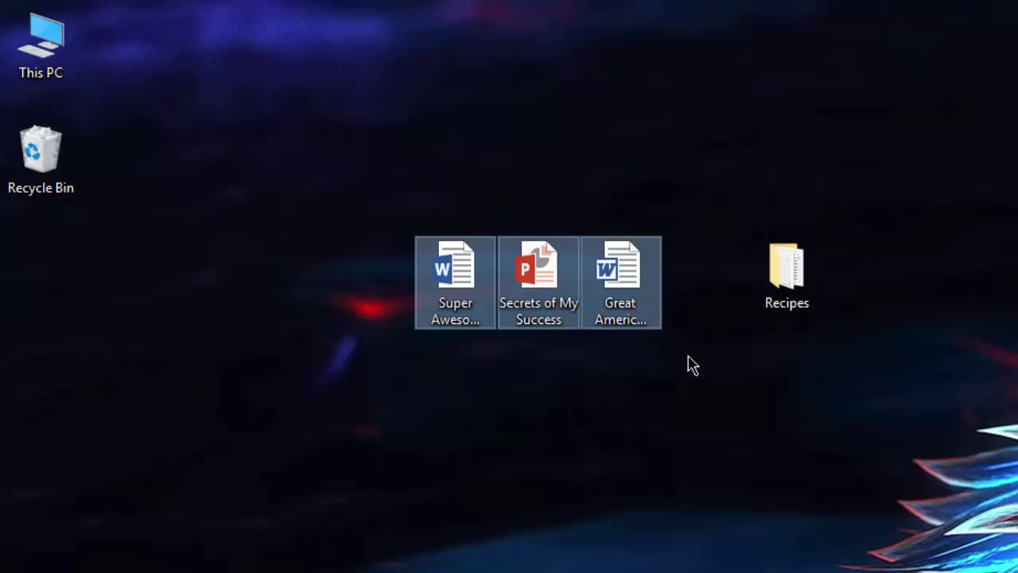
right_click(621, 283)
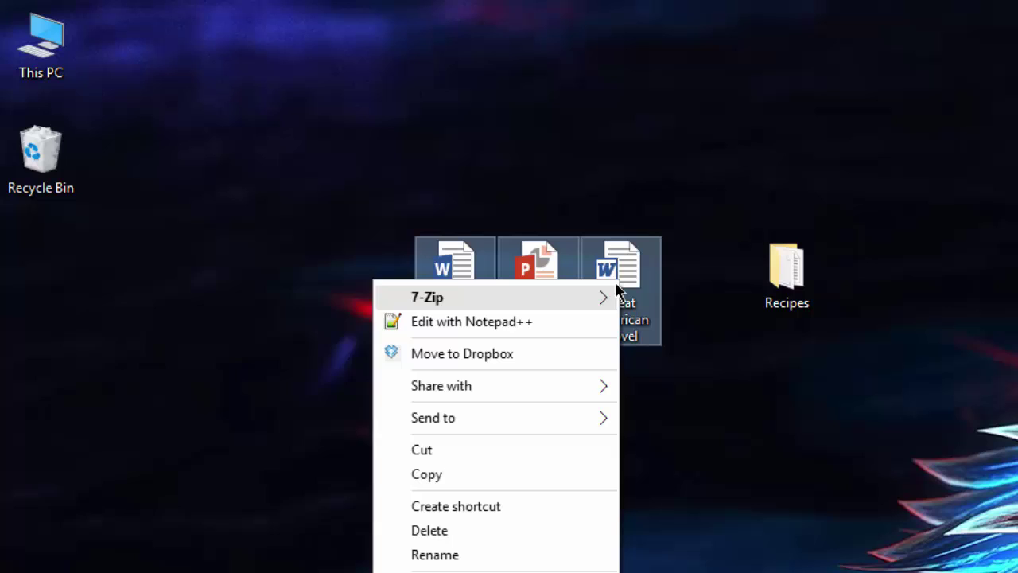
mouse_move(586, 419)
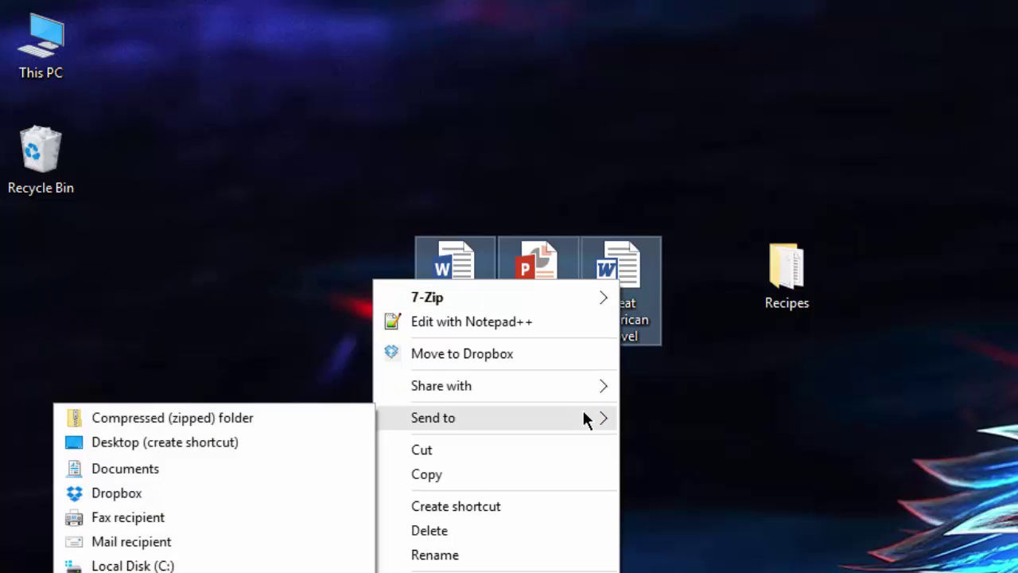
left_click(277, 420)
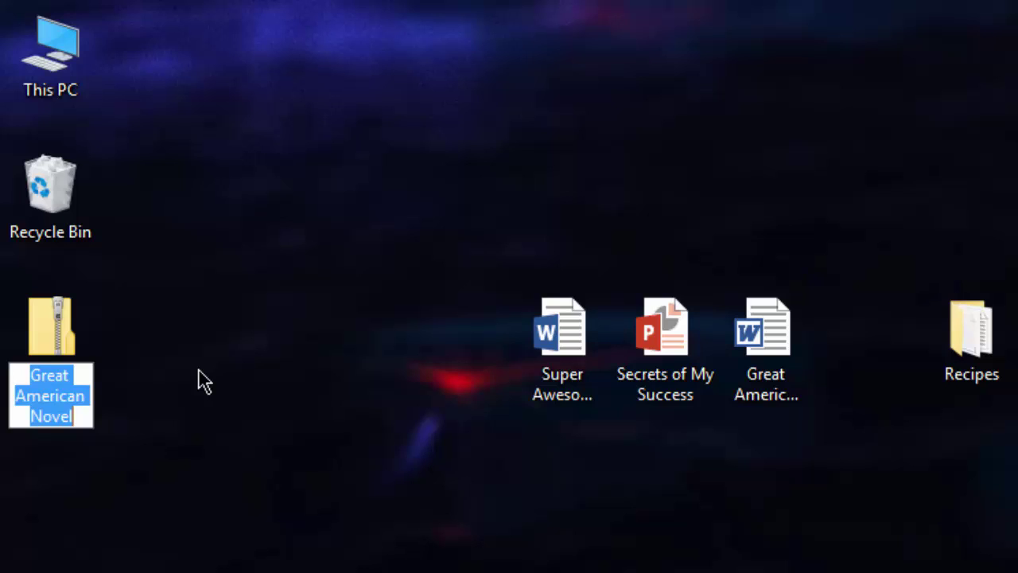
type("My ")
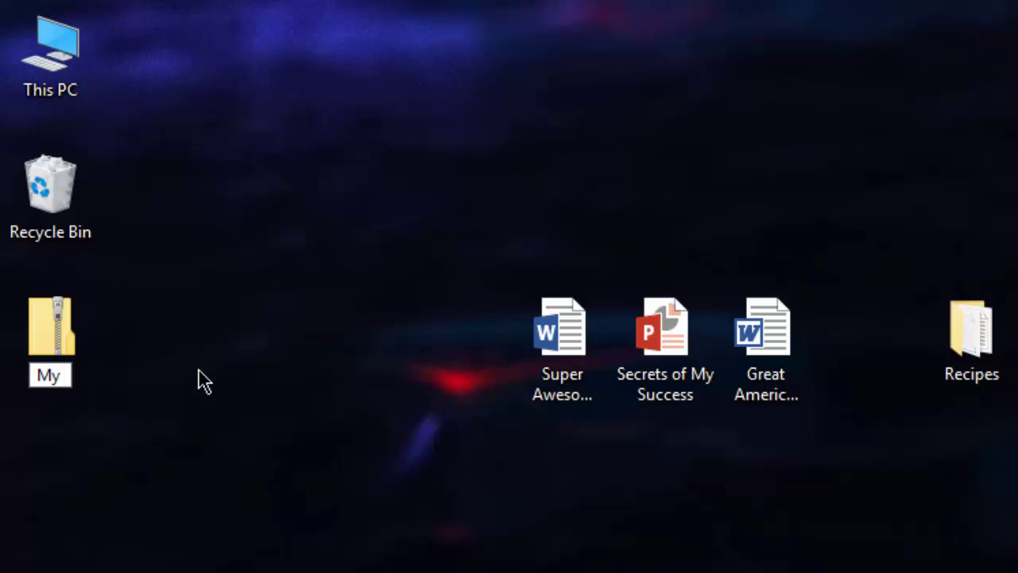
type("Zipped Files")
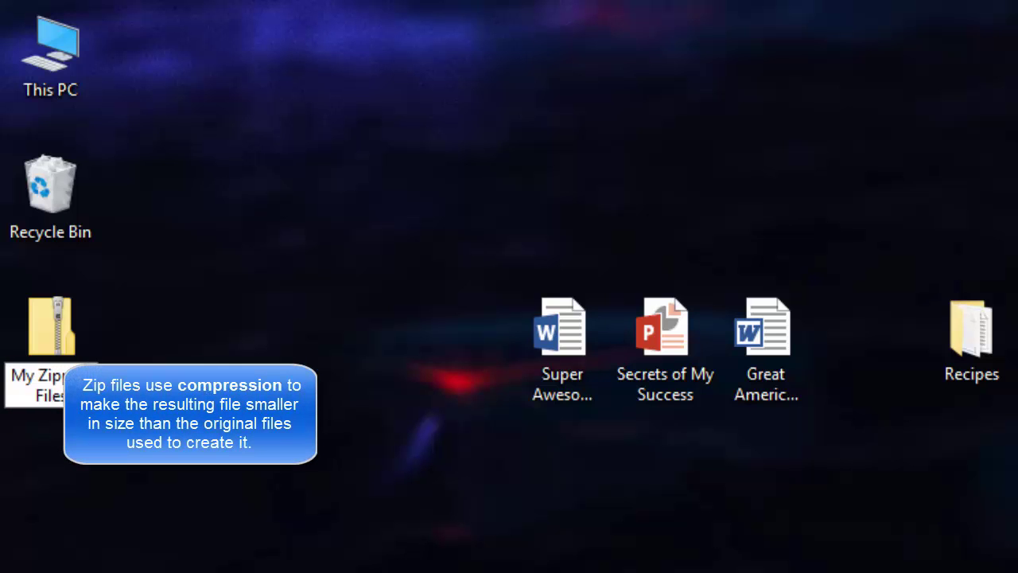
key("Return")
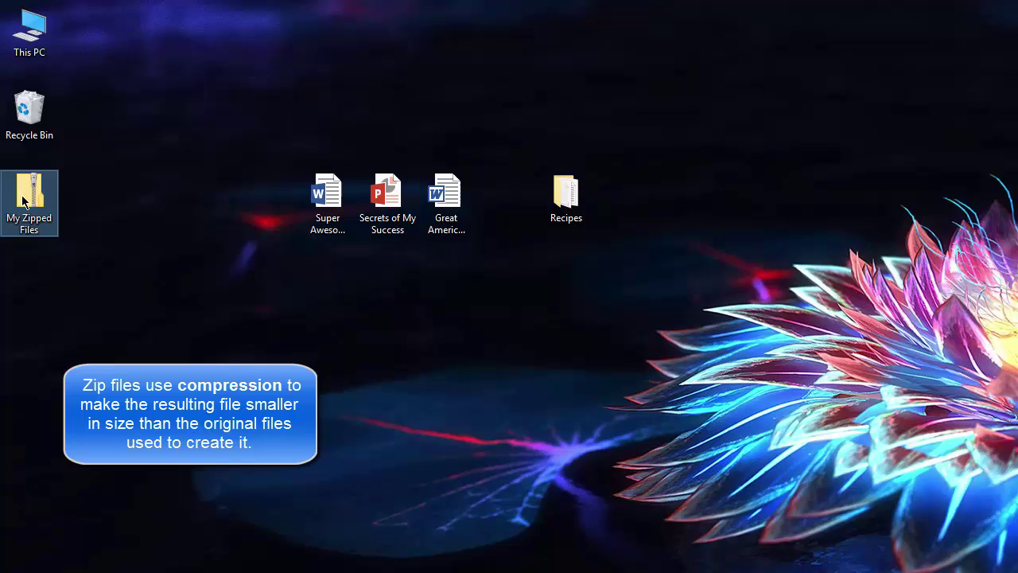
Move the My Zipped Files archive directly beneath the Super Awesome document on the desktop
left_click_drag(22, 201, 439, 366)
left_click_drag(343, 309, 509, 436)
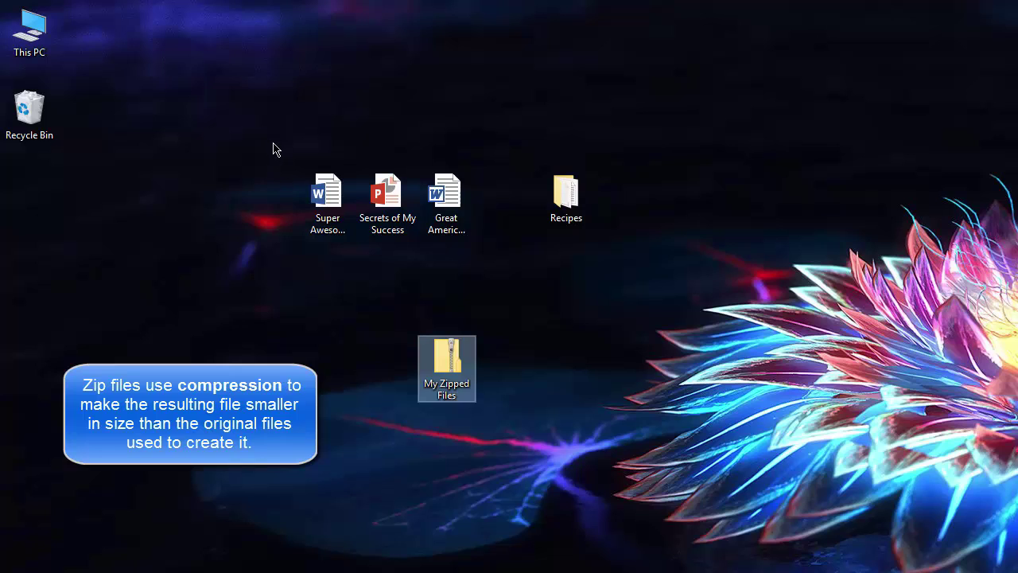
left_click_drag(273, 143, 491, 258)
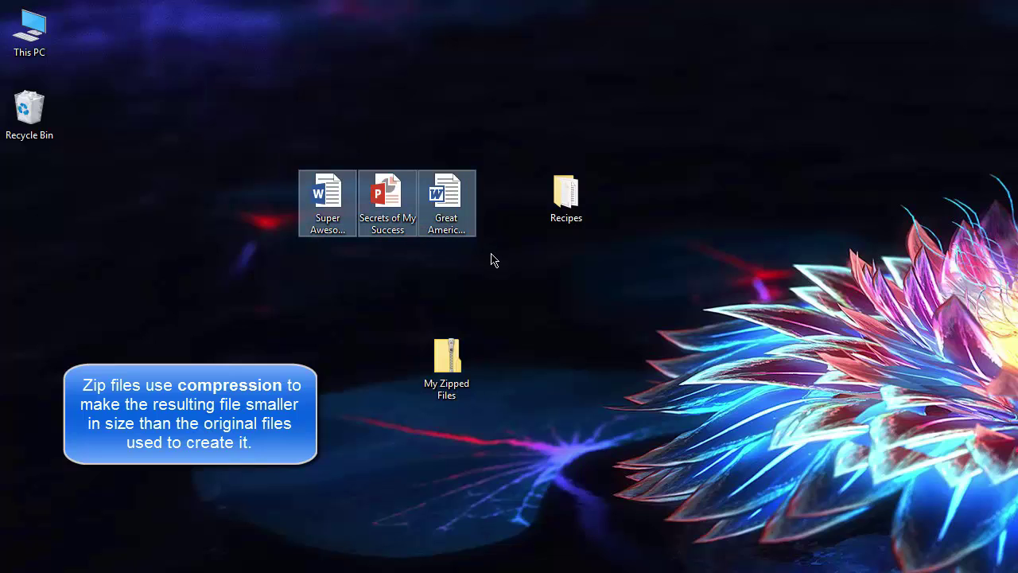
left_click_drag(467, 351, 364, 291)
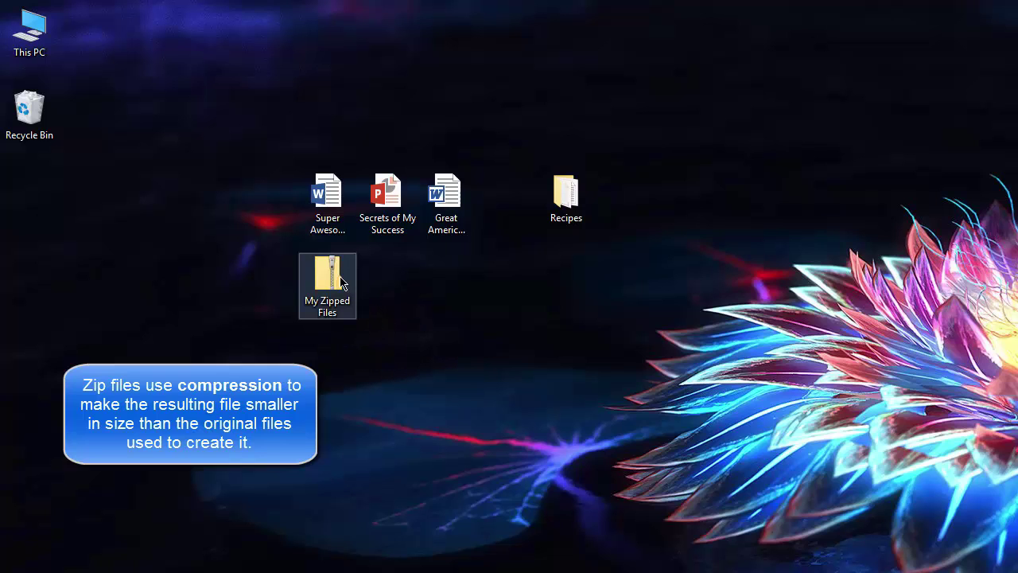
left_click_drag(293, 158, 470, 226)
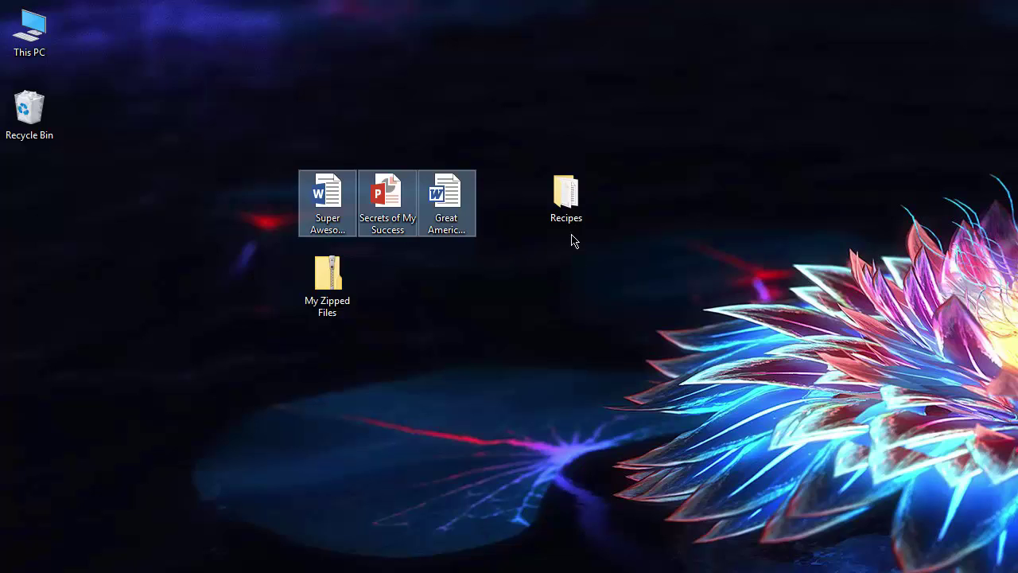
left_click(696, 239)
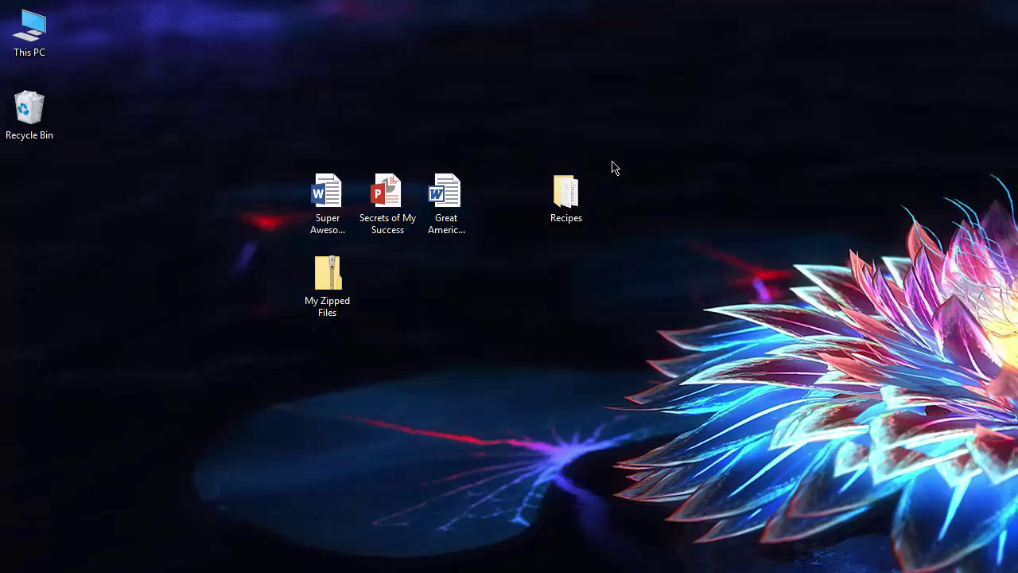
Open the Recipes folder to examine its contents and close its window
double_click(582, 191)
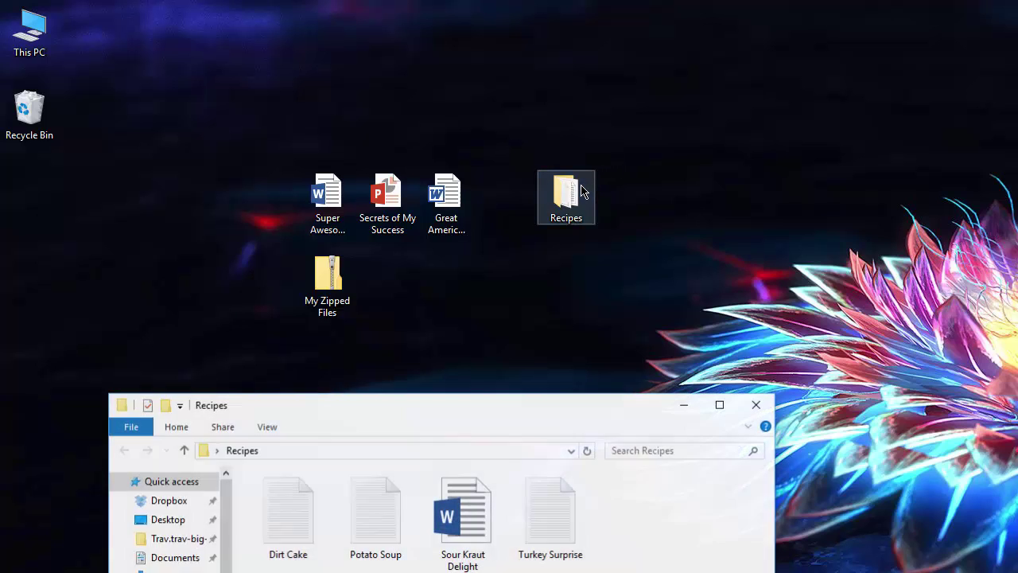
left_click_drag(513, 421, 526, 116)
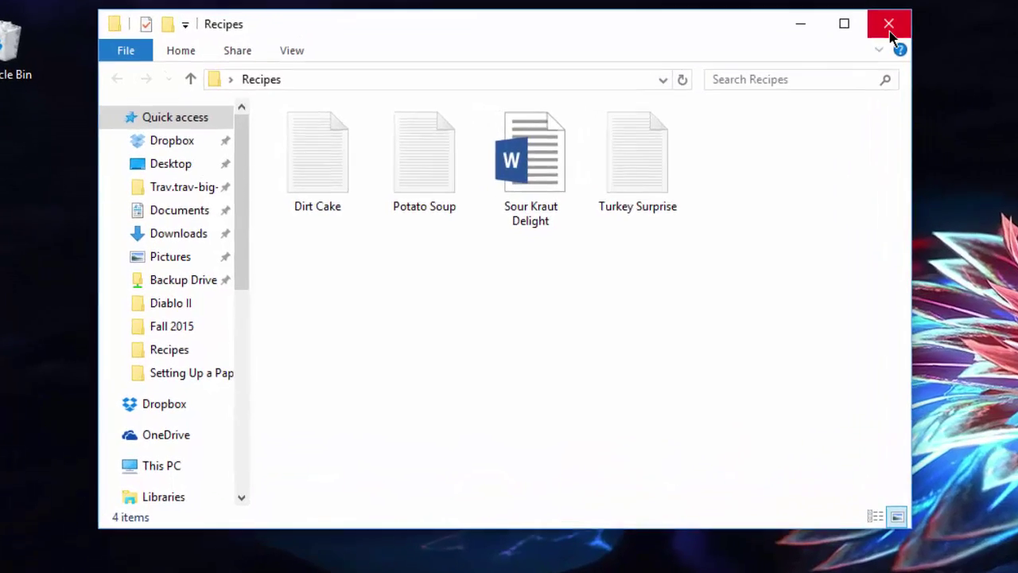
left_click(757, 93)
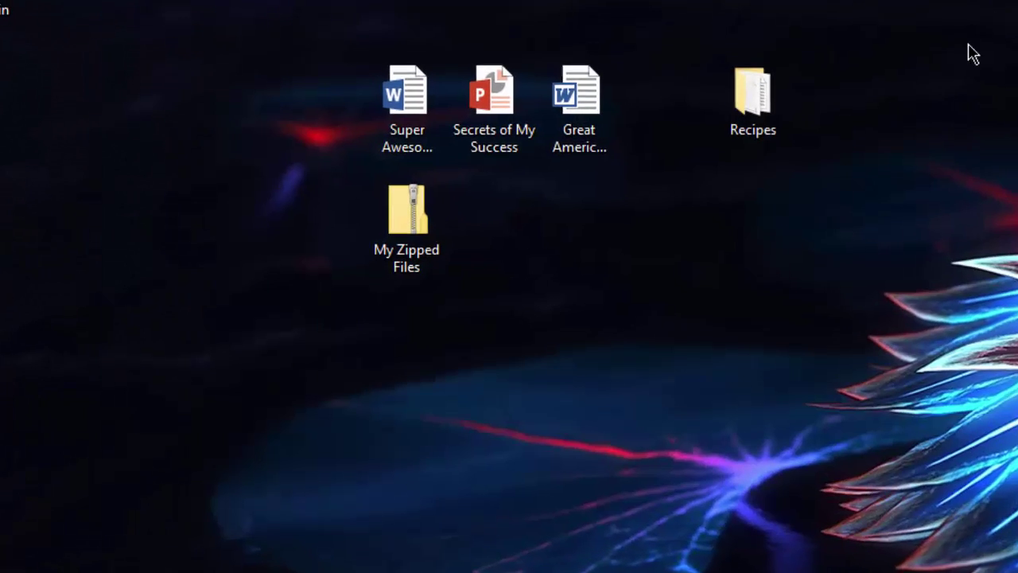
Compress the Recipes folder into a zipped folder, keeping the suggested name
right_click(744, 92)
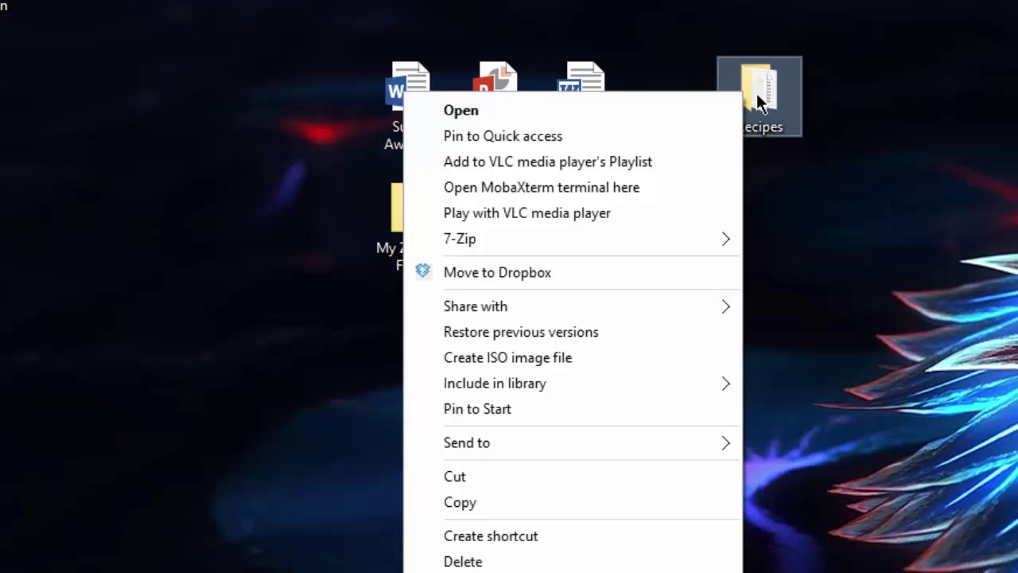
mouse_move(576, 456)
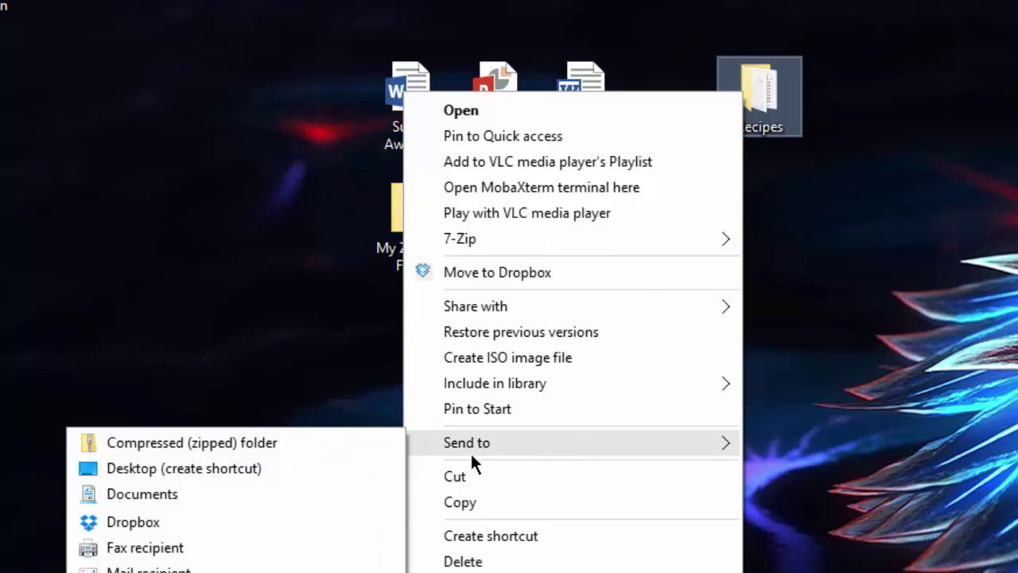
left_click(300, 447)
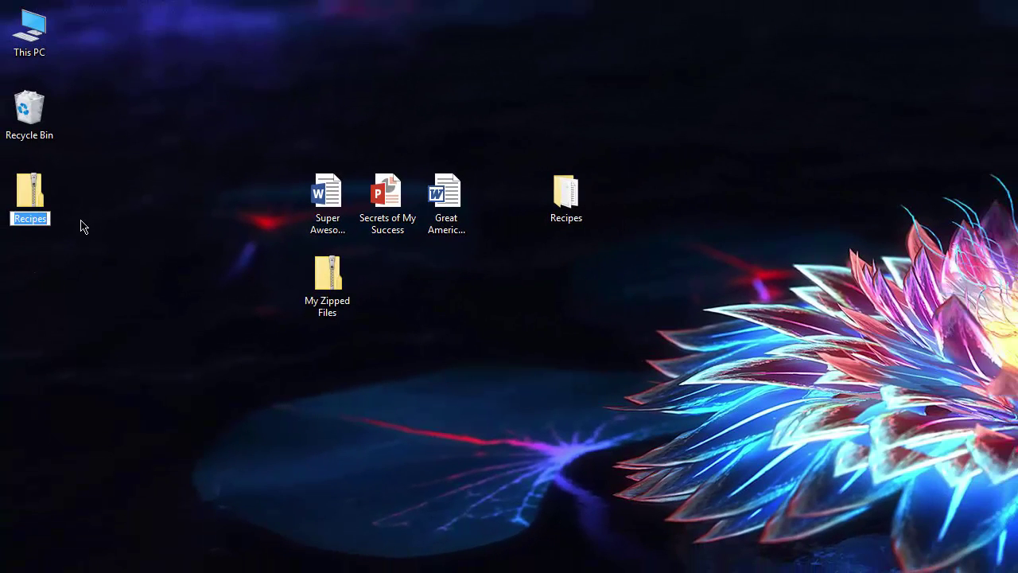
left_click(57, 213)
Move the zipped Recipes folder next to the My Zipped Files archive, beneath Secrets of My Success
left_click_drag(55, 210, 577, 289)
left_click_drag(493, 249, 609, 321)
left_click(609, 320)
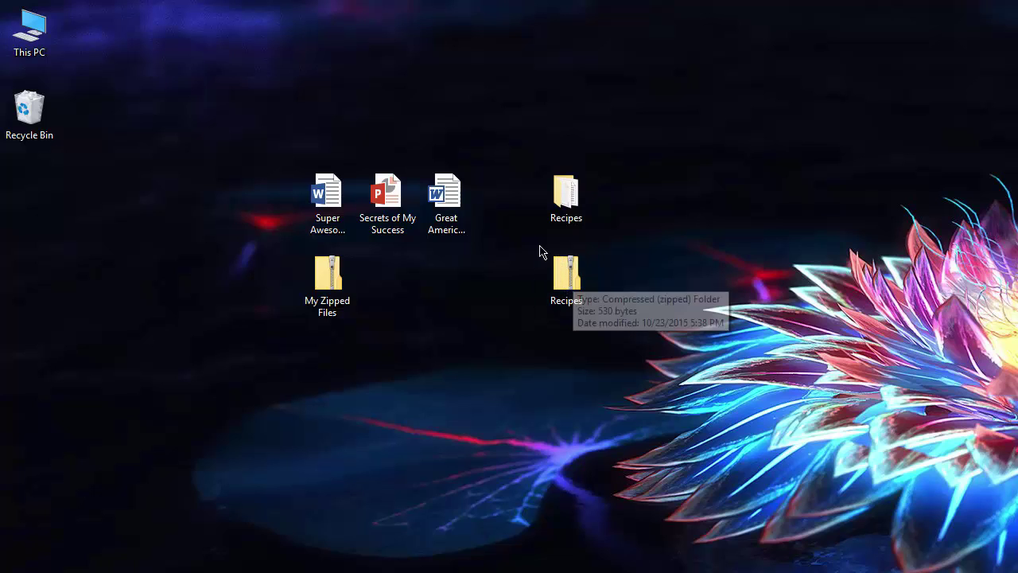
left_click_drag(530, 240, 413, 291)
left_click(598, 300)
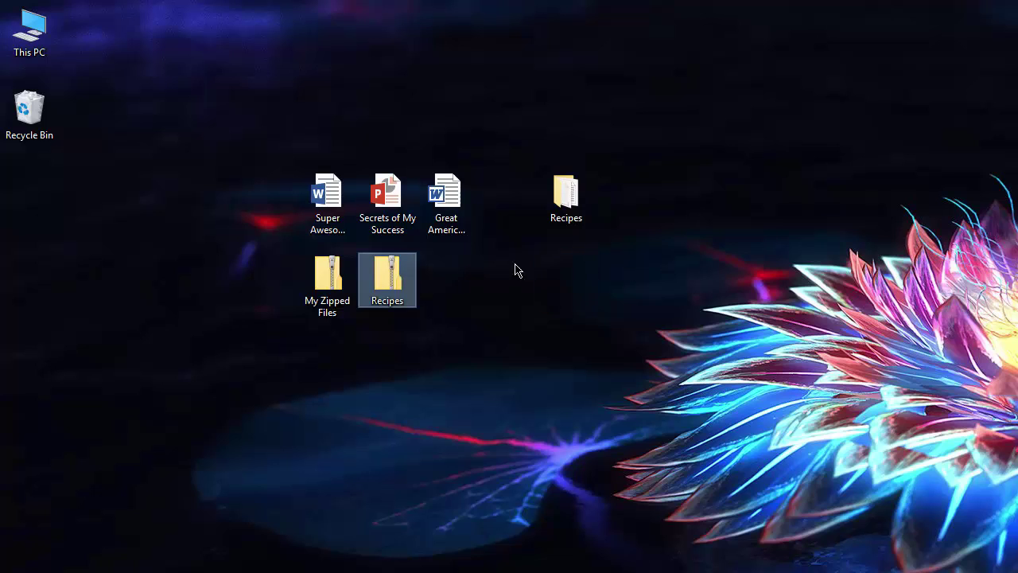
Compress the three documents, the Recipes folder and both existing archives together into a single zipped folder
left_click_drag(268, 118, 595, 221)
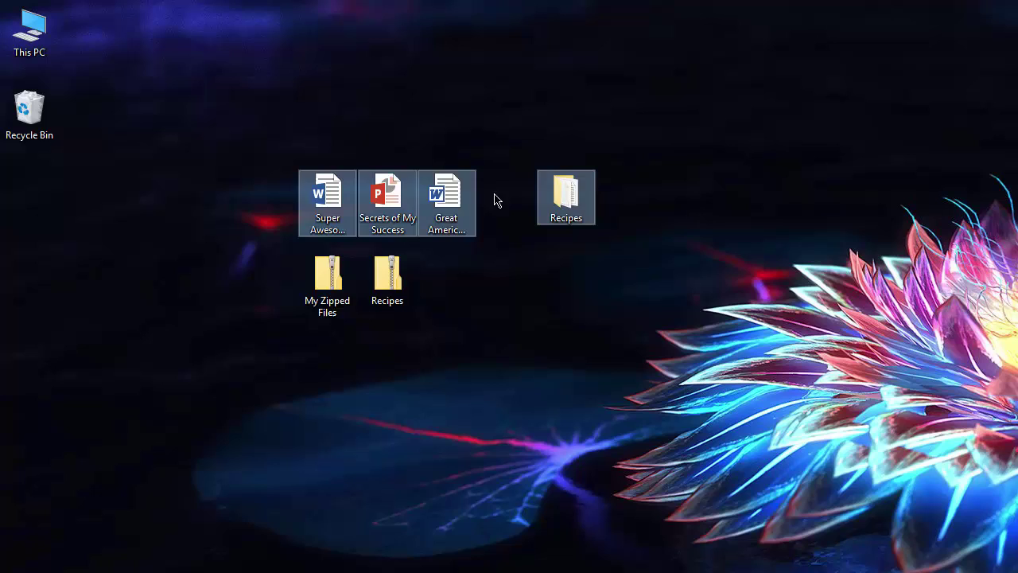
left_click_drag(265, 147, 646, 326)
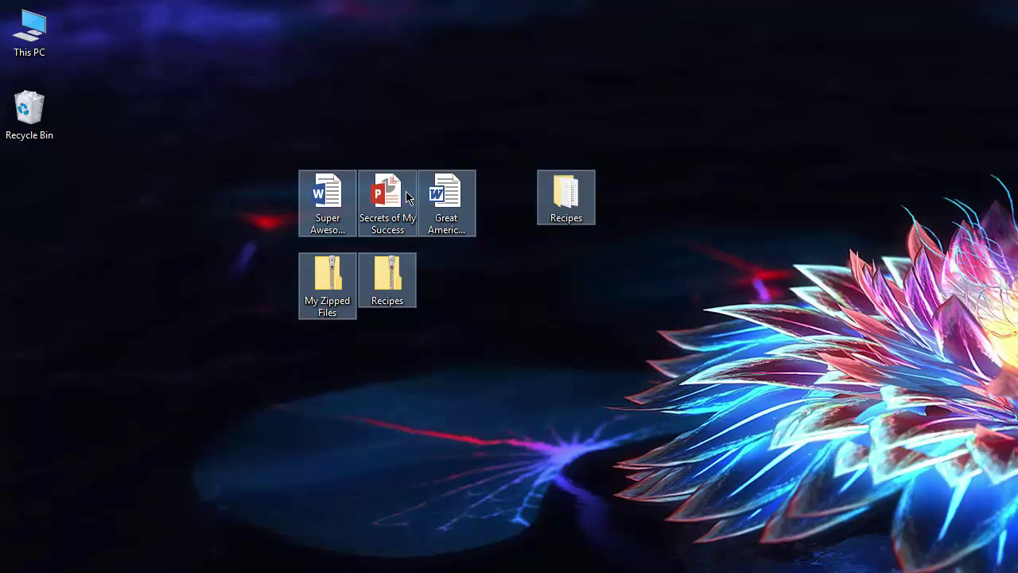
mouse_move(457, 225)
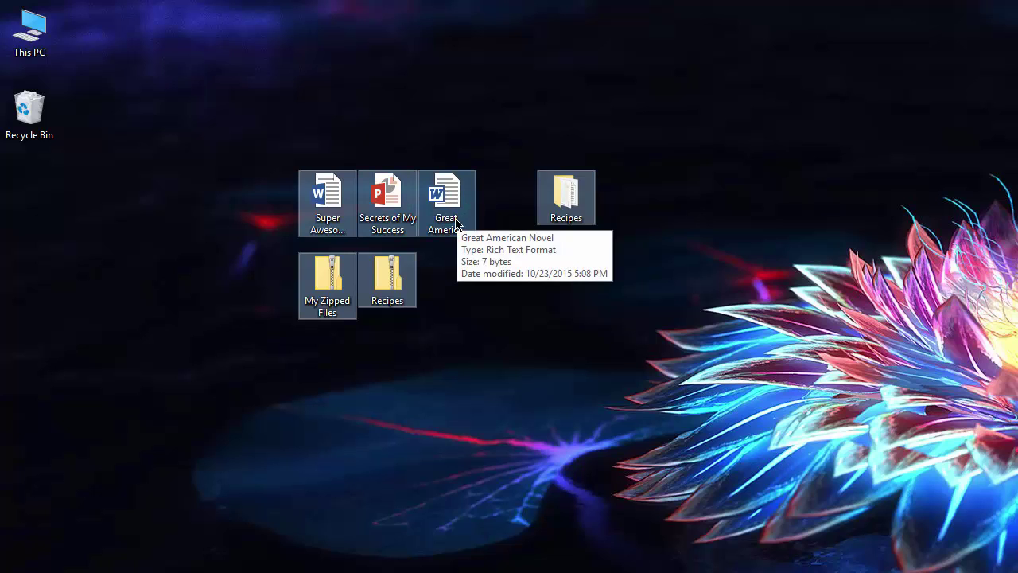
right_click(457, 225)
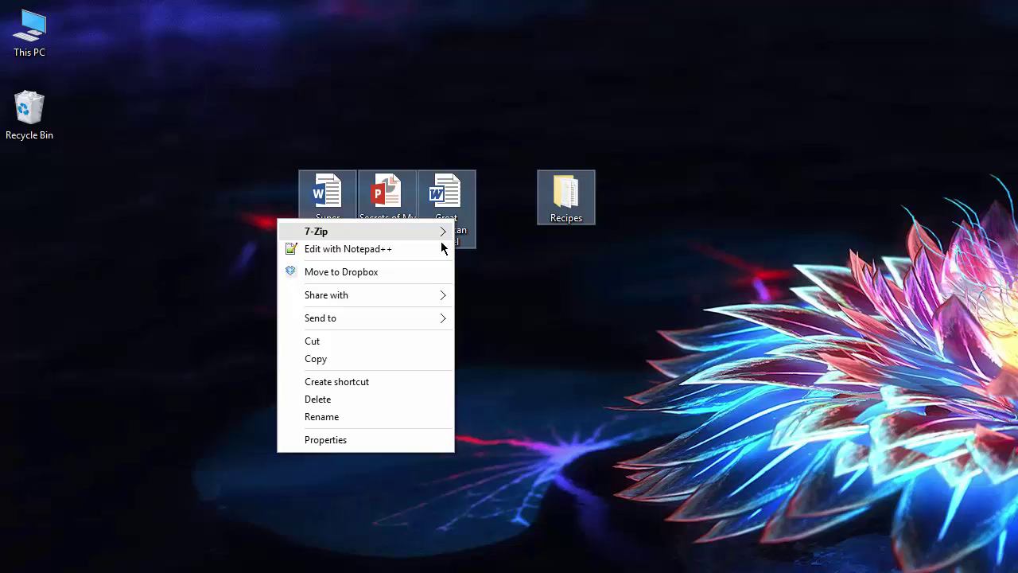
mouse_move(407, 322)
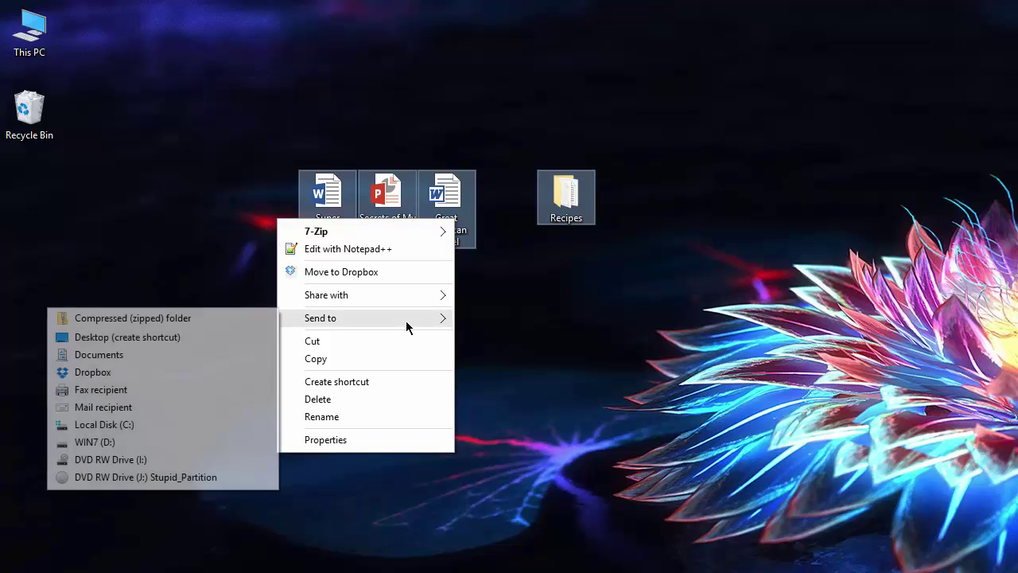
left_click(224, 322)
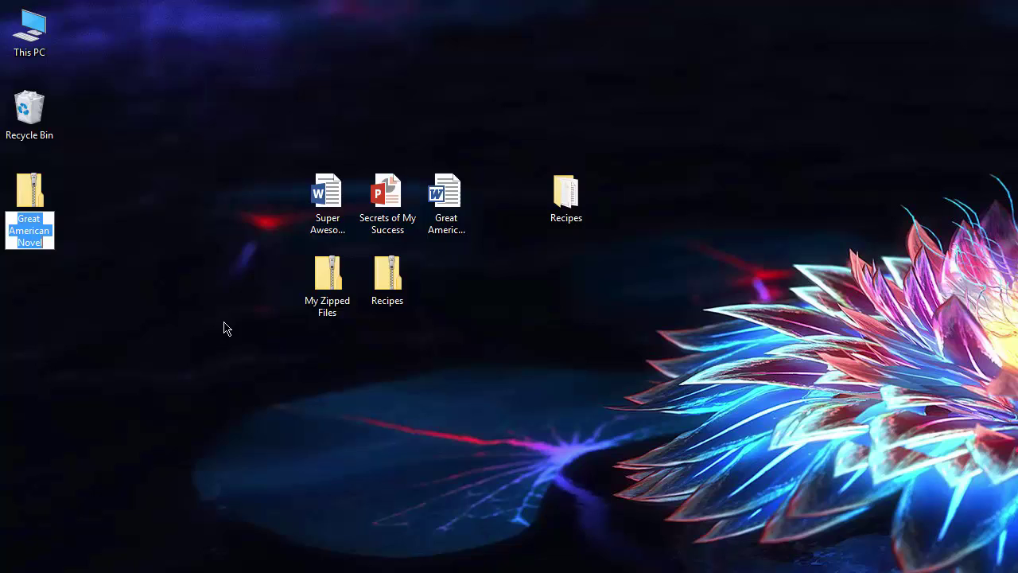
Name the new archive My Huge Master File and move it next to the zipped Recipes folder
type("M")
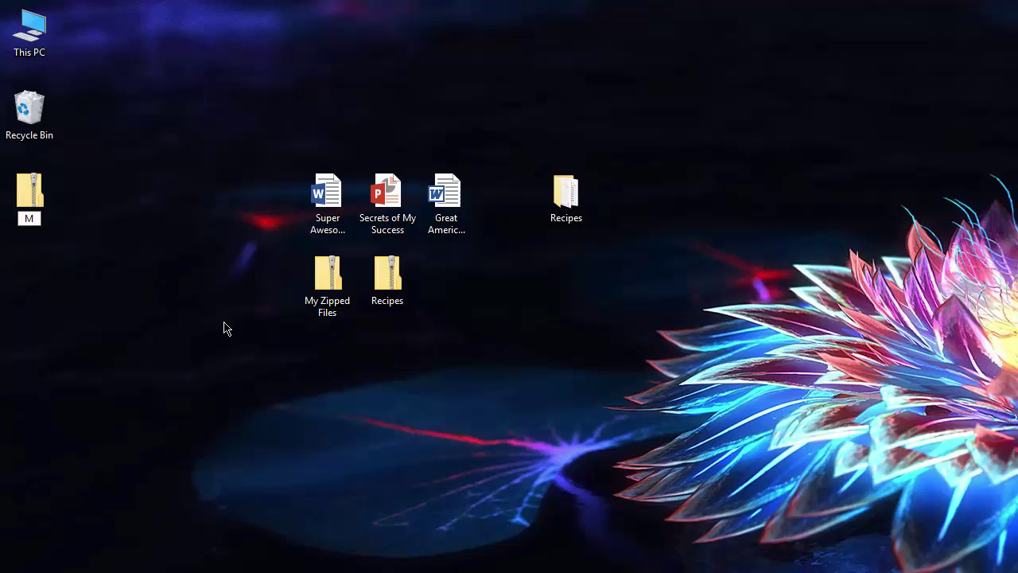
type("y Huge Mas")
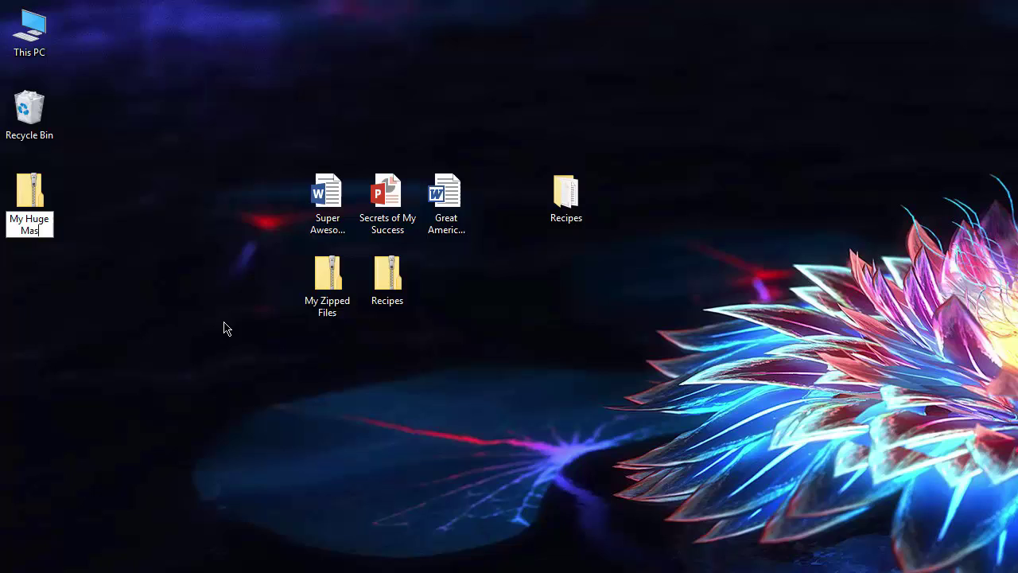
type("ter File")
key("Return")
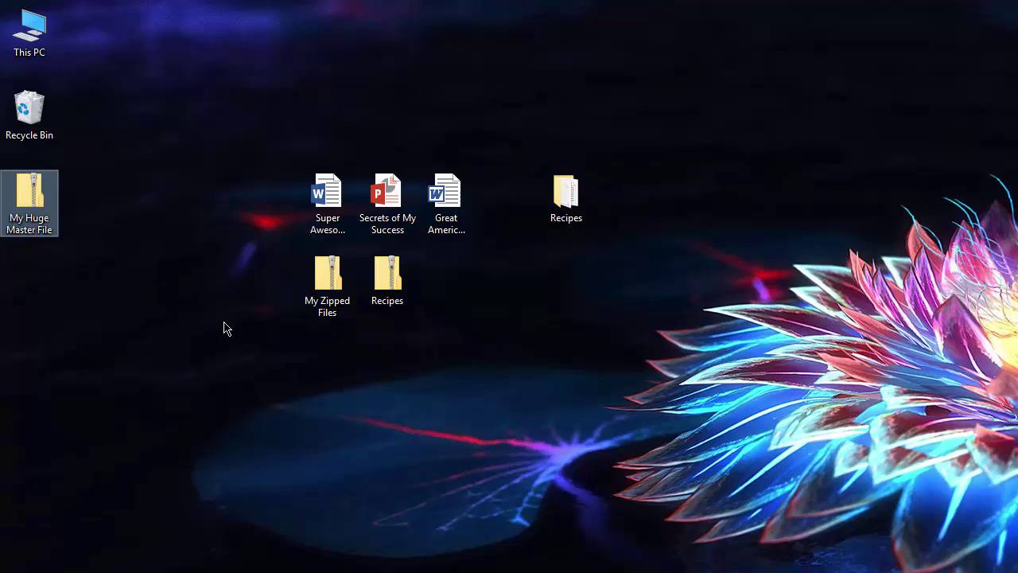
left_click_drag(33, 203, 478, 282)
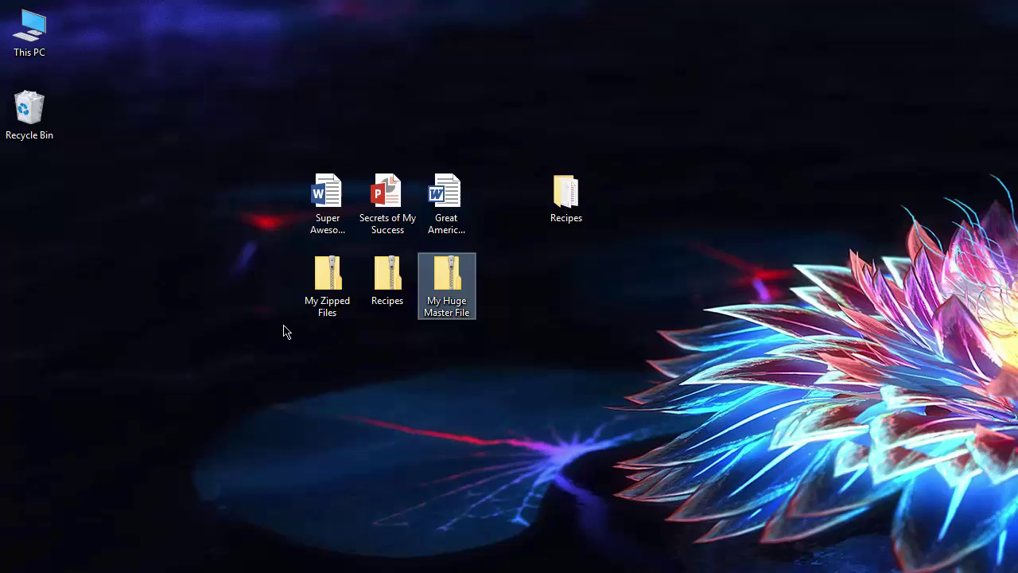
mouse_move(394, 298)
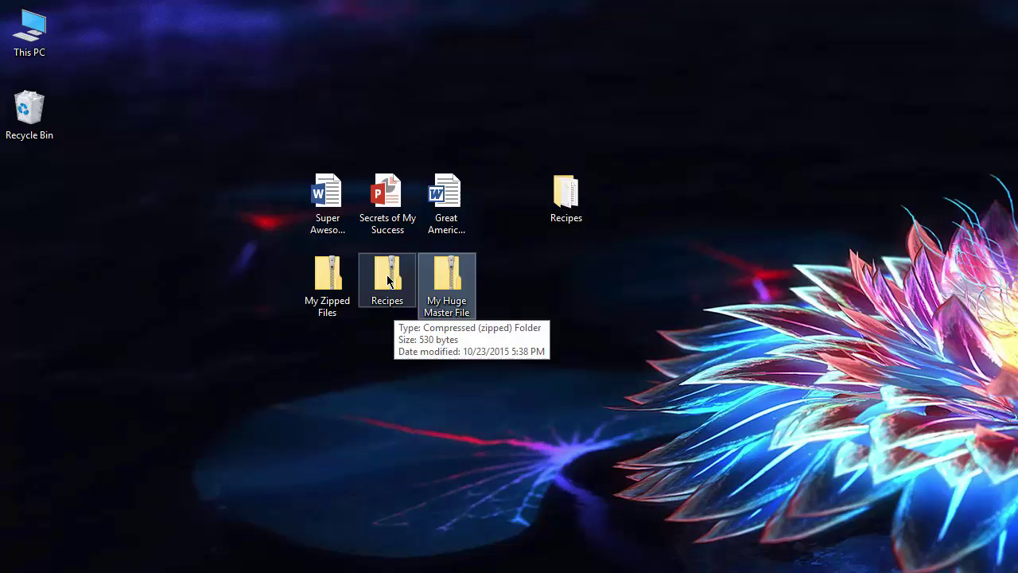
Open the zipped Recipes archive, view its contents and the available extraction options, and close it
double_click(387, 274)
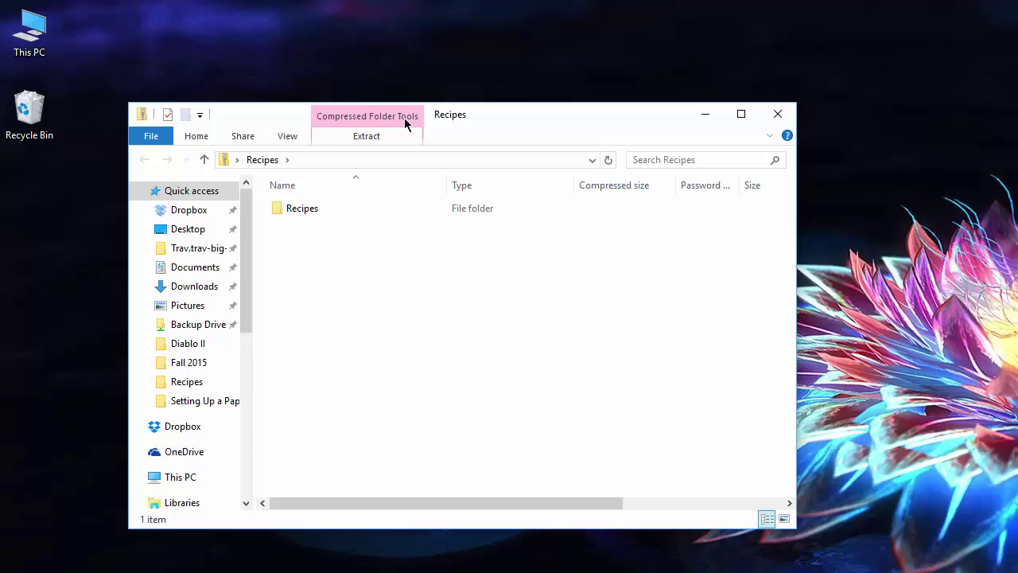
left_click(372, 143)
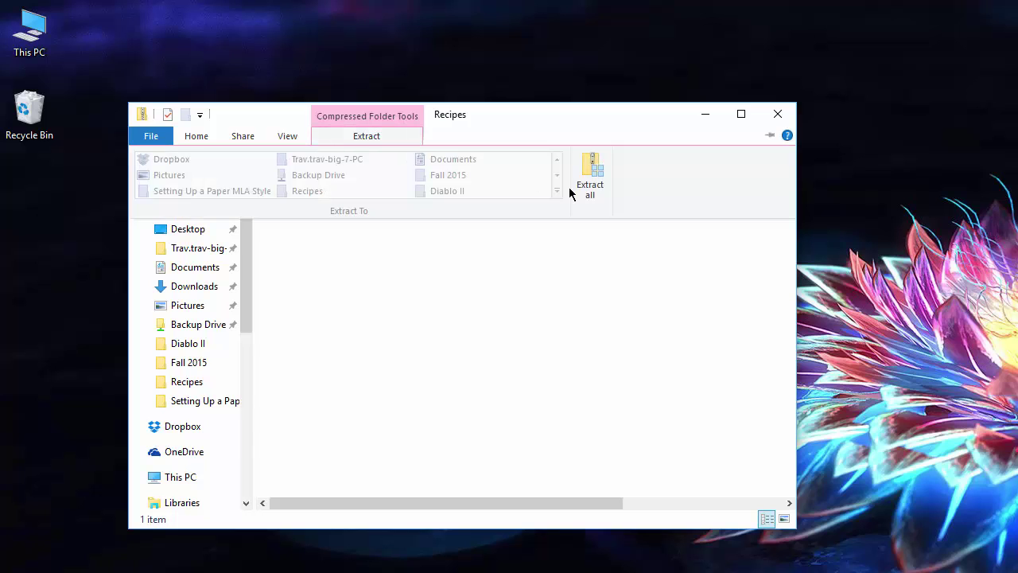
left_click(715, 305)
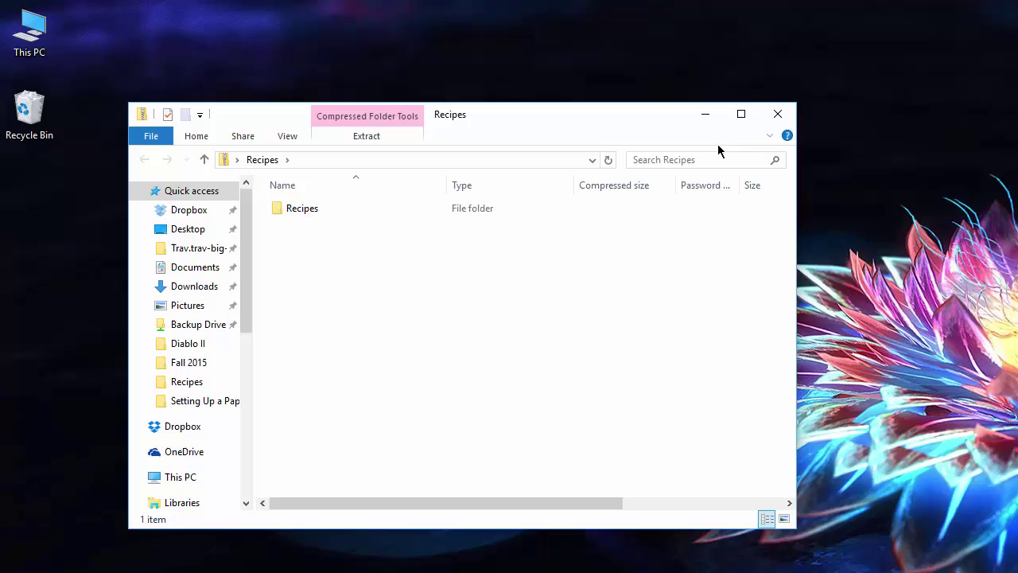
left_click(776, 114)
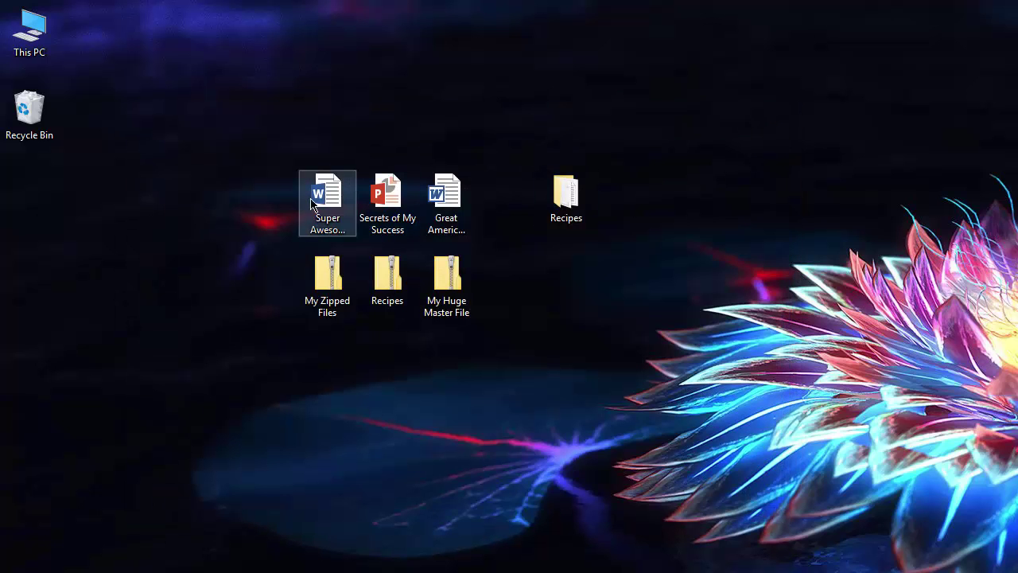
left_click_drag(278, 148, 638, 220)
left_click(638, 221)
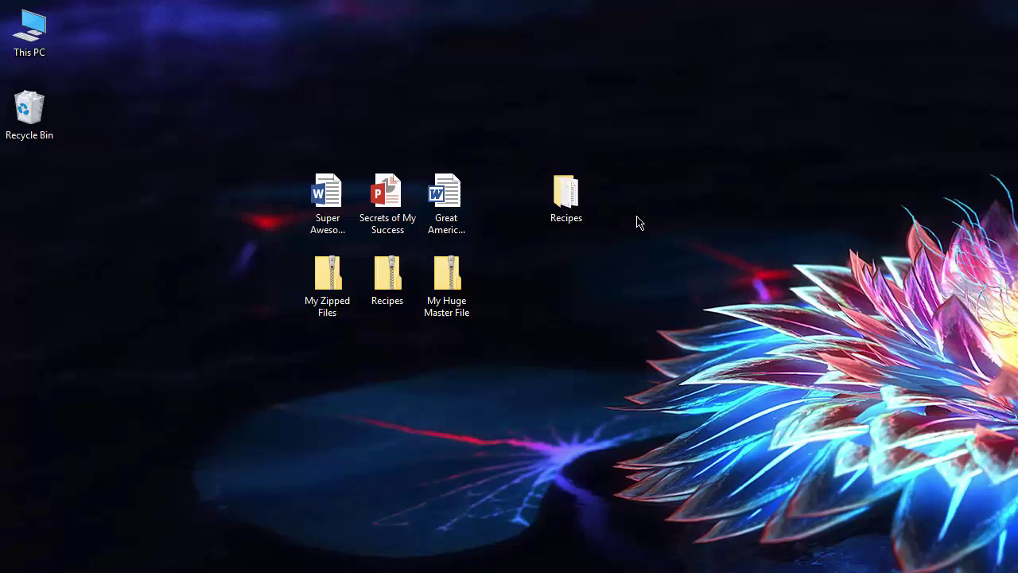
left_click_drag(278, 149, 614, 229)
left_click(614, 228)
Open the My Zipped Files archive to view its contents, and close it
double_click(305, 317)
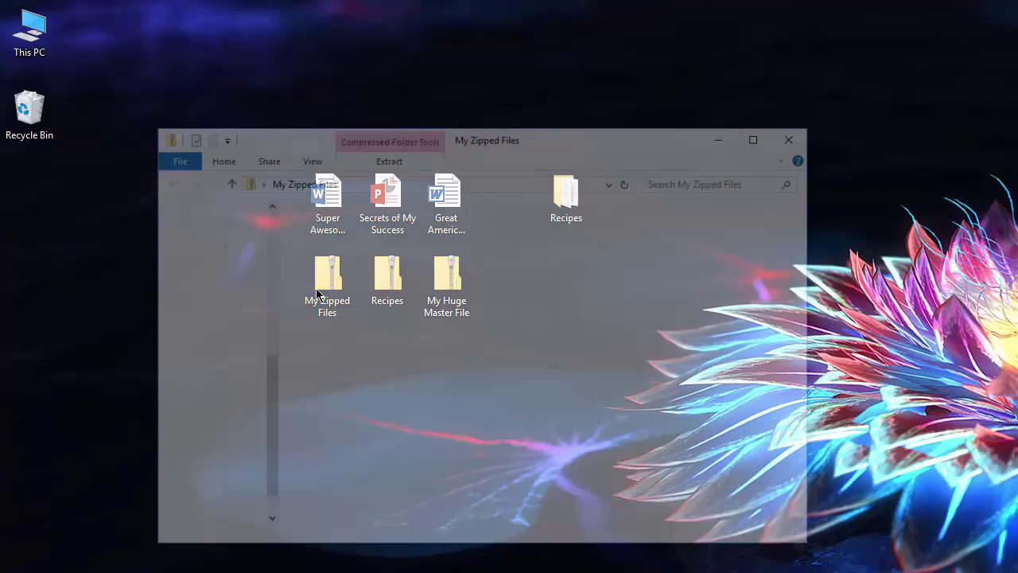
left_click(798, 135)
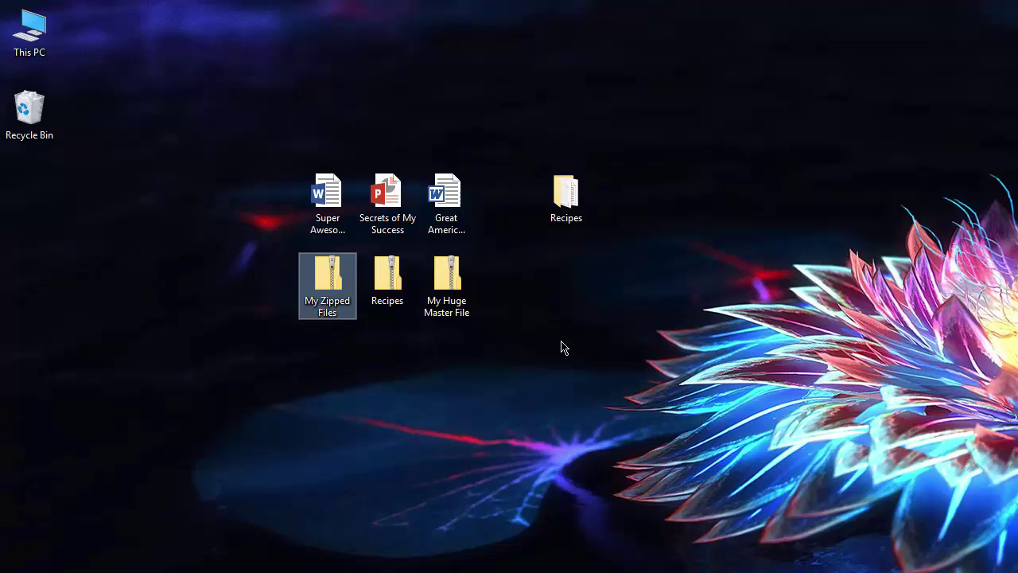
left_click_drag(249, 128, 645, 317)
left_click(644, 318)
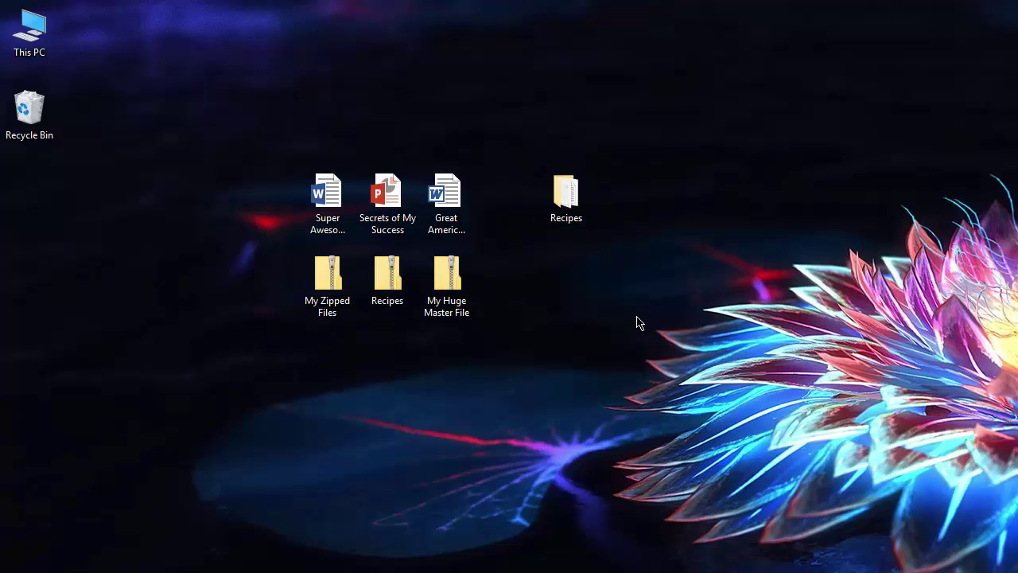